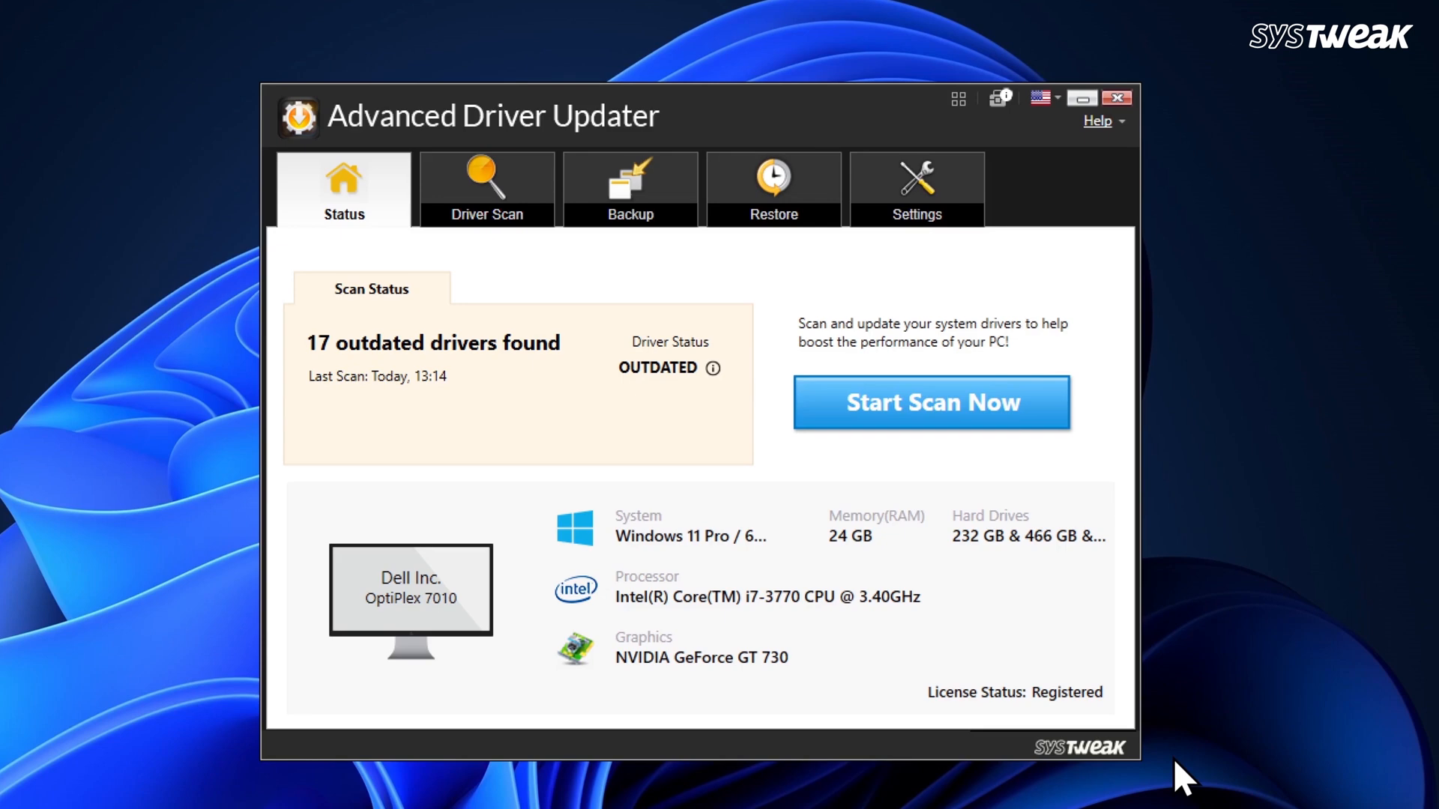
Step: Run a driver scan that finds 17 out-of-date drivers
click(981, 419)
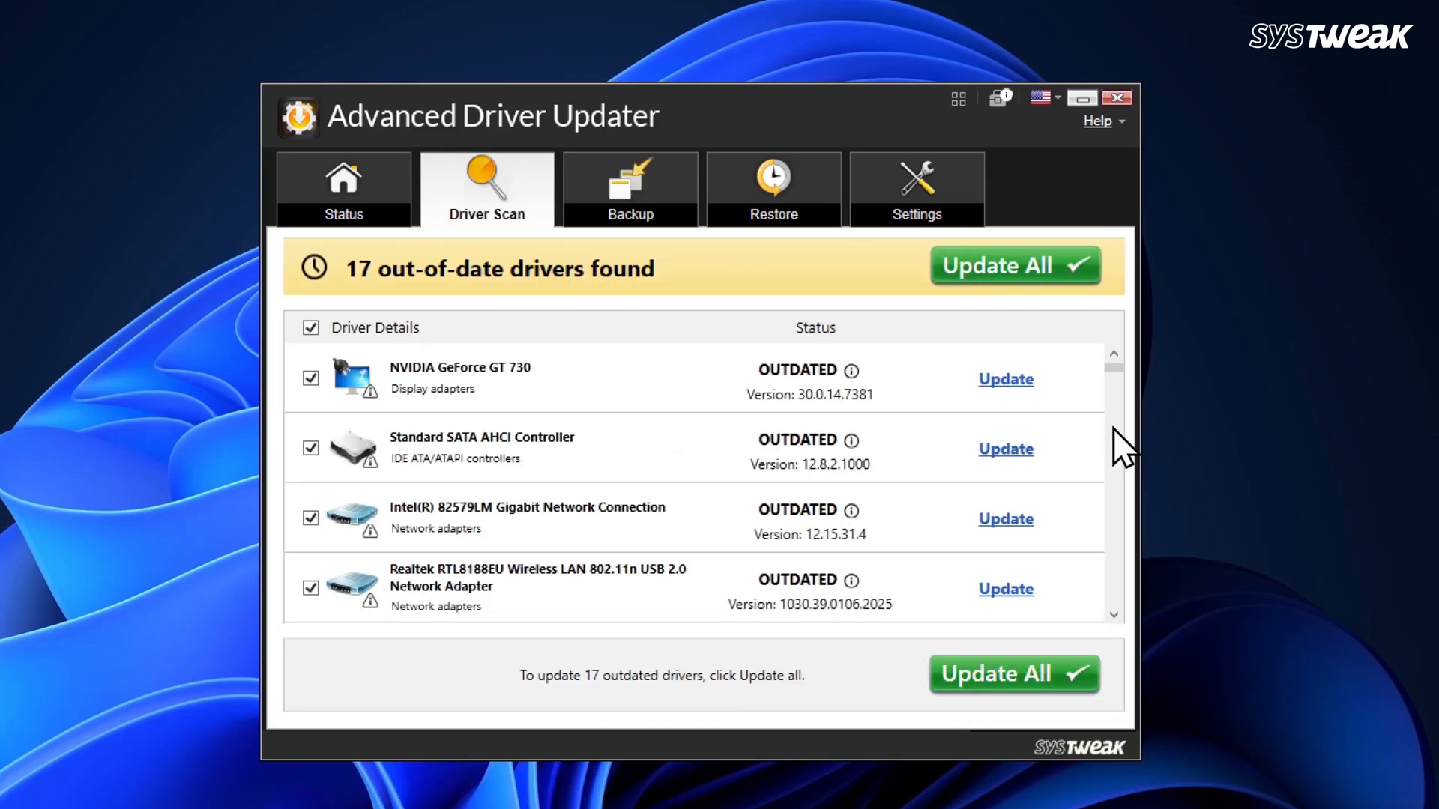
scroll(1113, 429, down, 3)
scroll(1113, 428, down, 3)
scroll(1113, 429, down, 2)
scroll(1113, 429, down, 2)
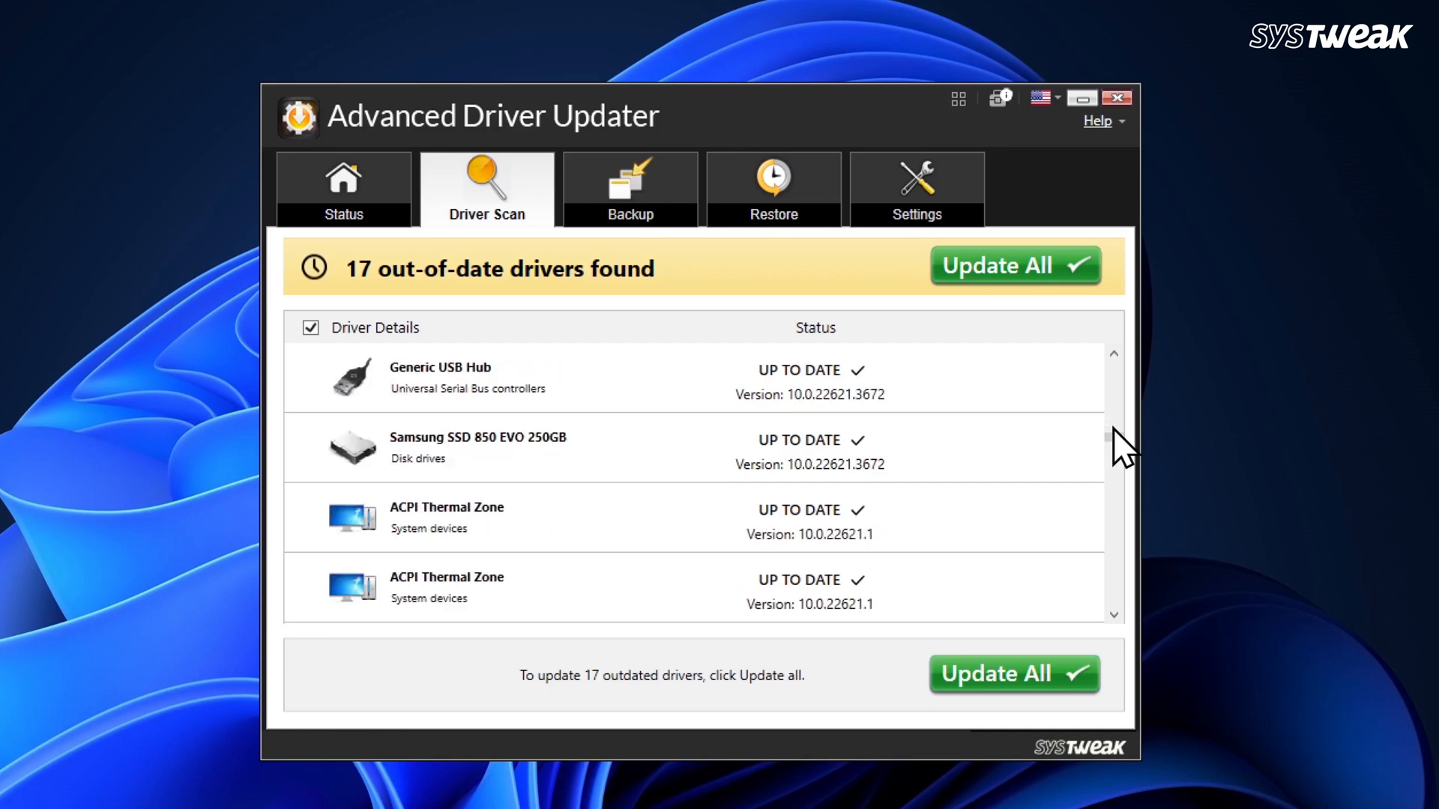
scroll(1113, 427, down, 2)
scroll(1114, 428, down, 2)
scroll(1114, 428, down, 2)
scroll(1114, 428, up, 2)
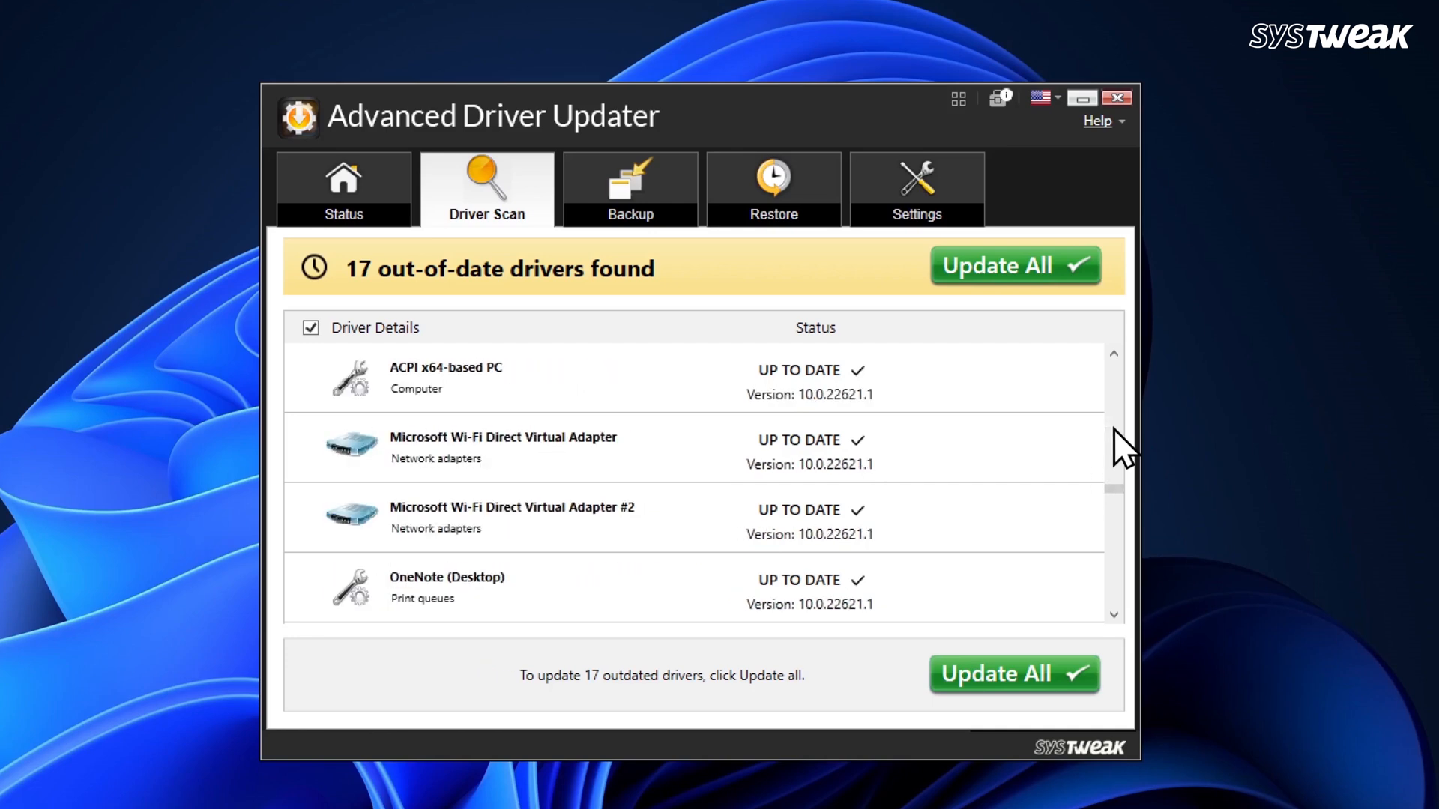
scroll(1115, 428, up, 2)
scroll(1114, 429, up, 2)
scroll(1114, 428, up, 2)
scroll(1114, 429, up, 5)
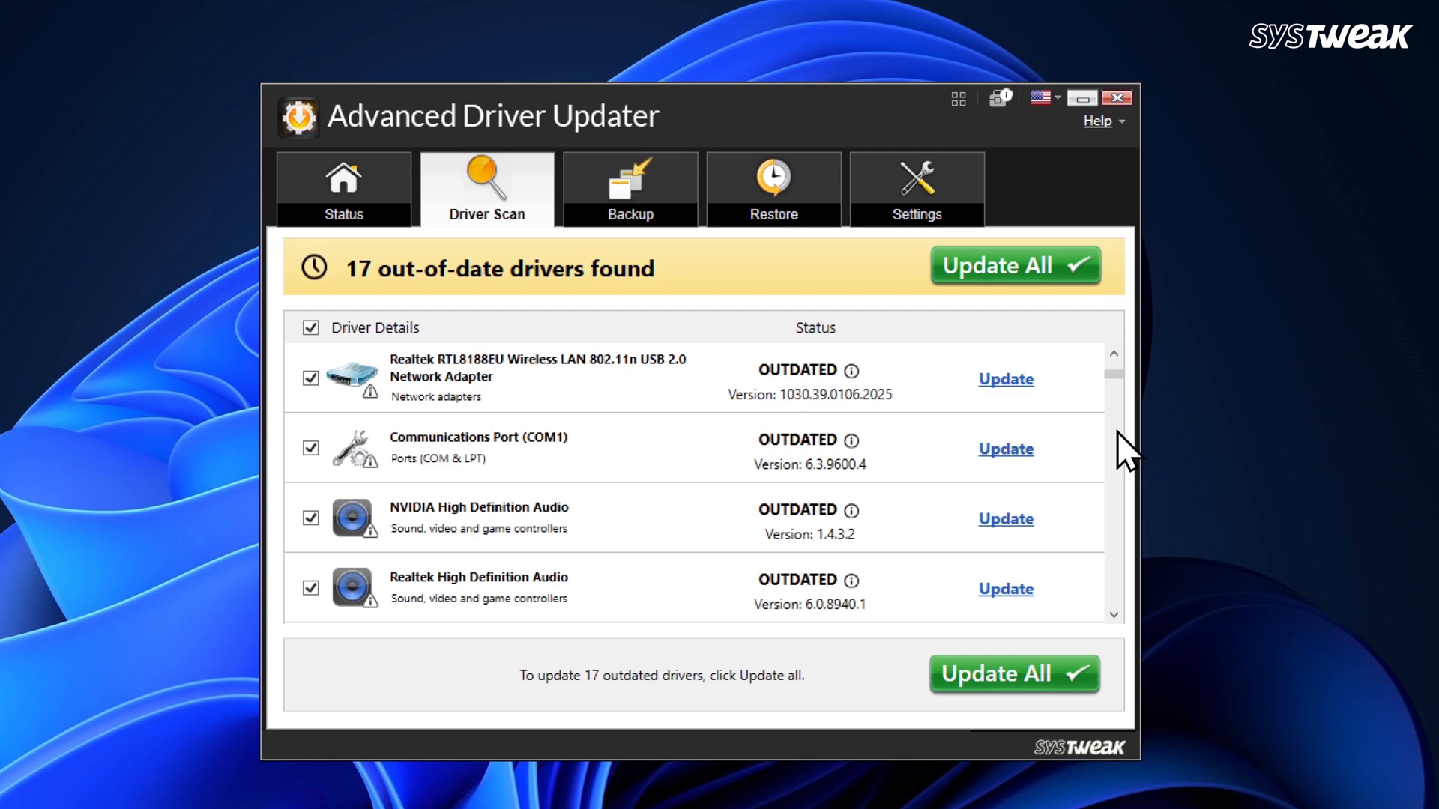
Step: Update all 17 outdated drivers so every driver reports up to date
click(1049, 284)
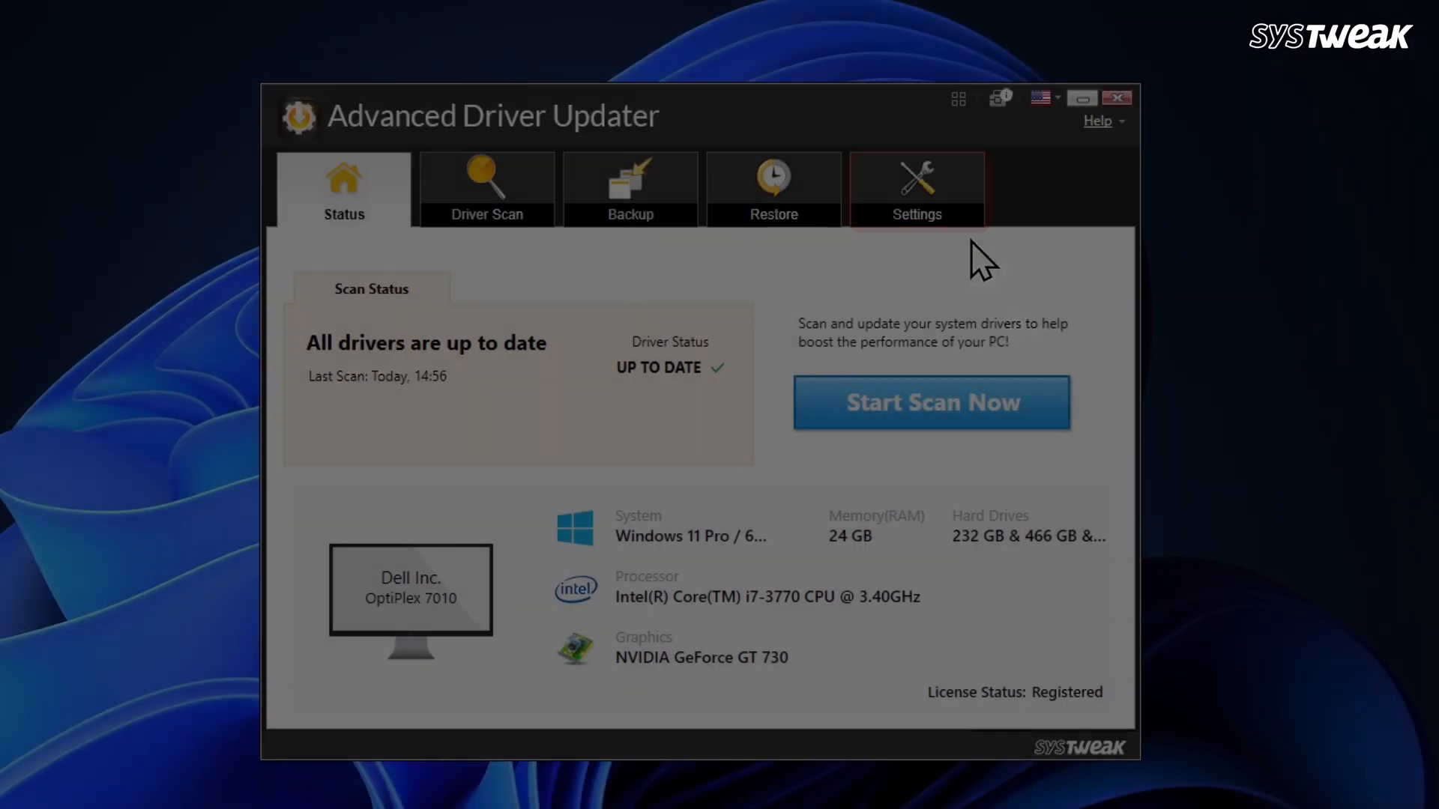
Step: Show the Scan Schedule options under Settings, currently set to no schedule
click(969, 219)
click(656, 279)
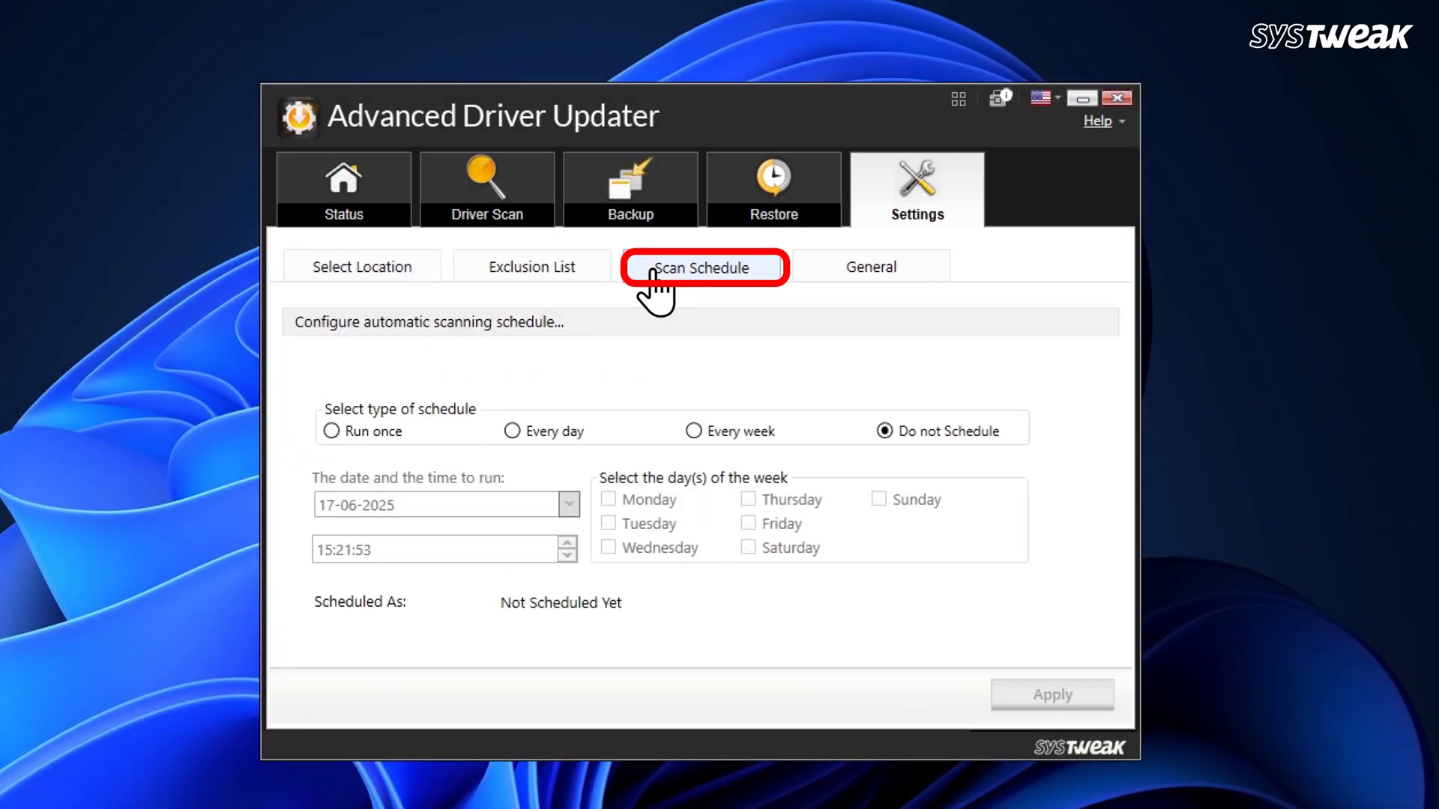